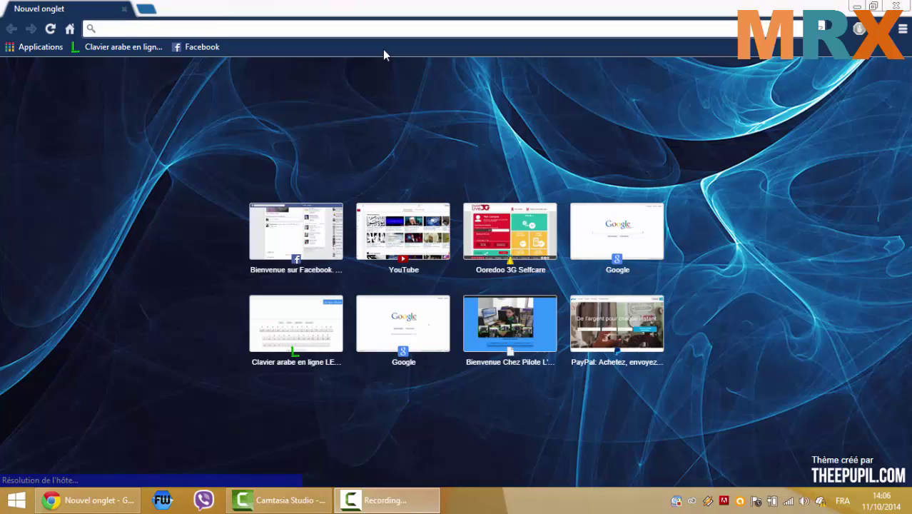
- Load google.com from the browser's address bar
{"action": "left_click", "coordinate": [383, 28]}
{"action": "type", "text": "gog"}
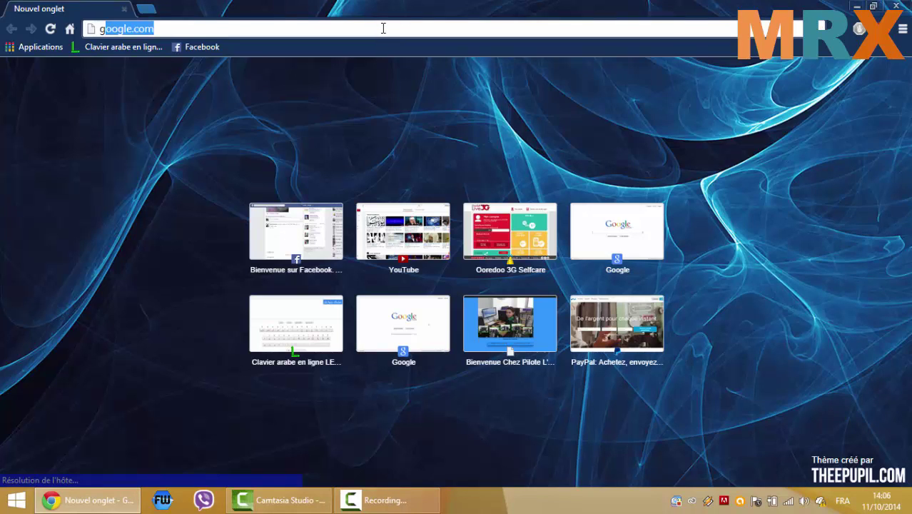
{"action": "key", "text": "BackSpace"}
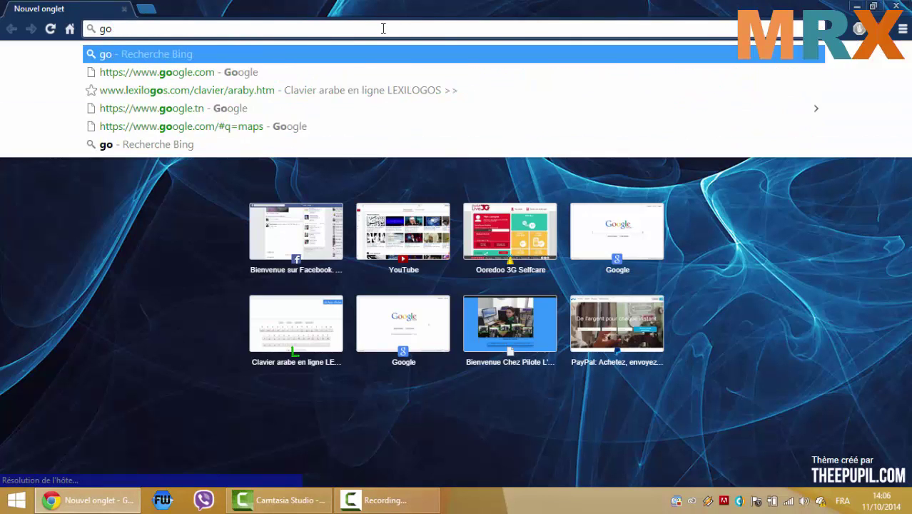
{"action": "key", "text": "Down"}
{"action": "key", "text": "Return"}
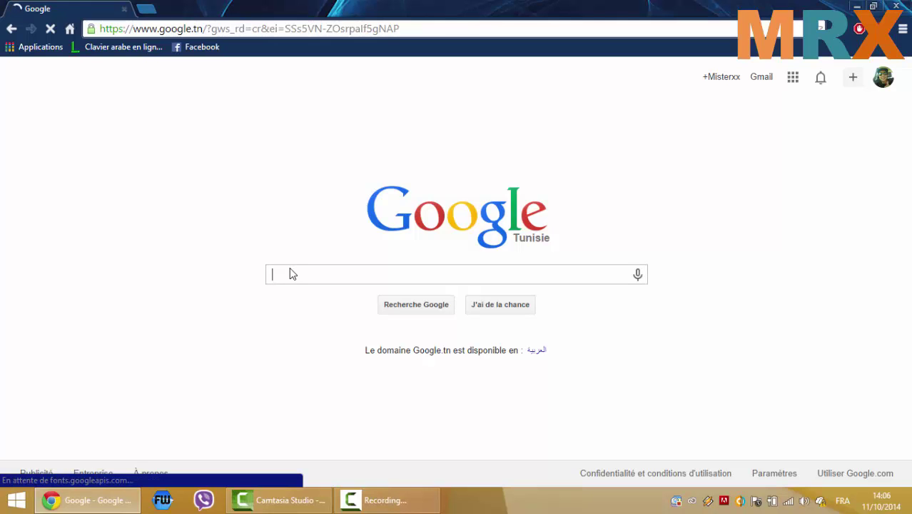
- Search Google for 'telecharger viber sur pc gratuit' using the suggested query
{"action": "type", "text": "te"}
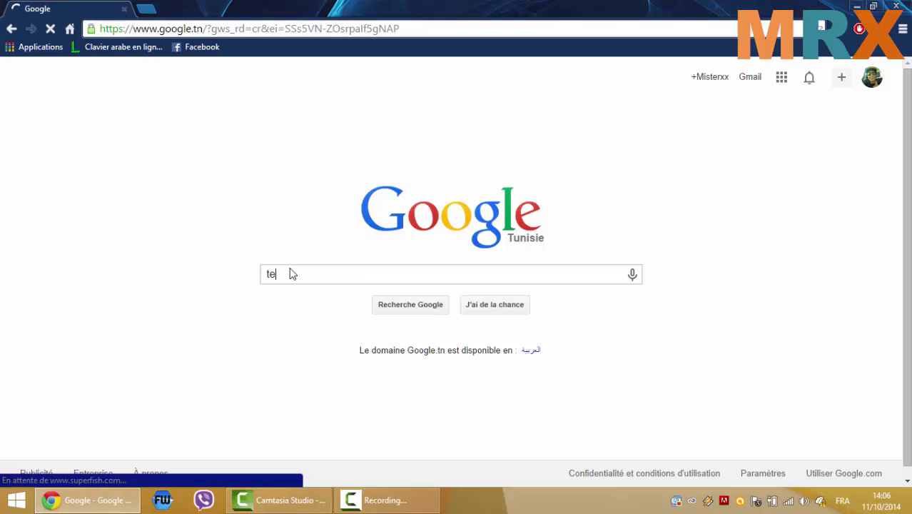
{"action": "type", "text": "lechargr vibe"}
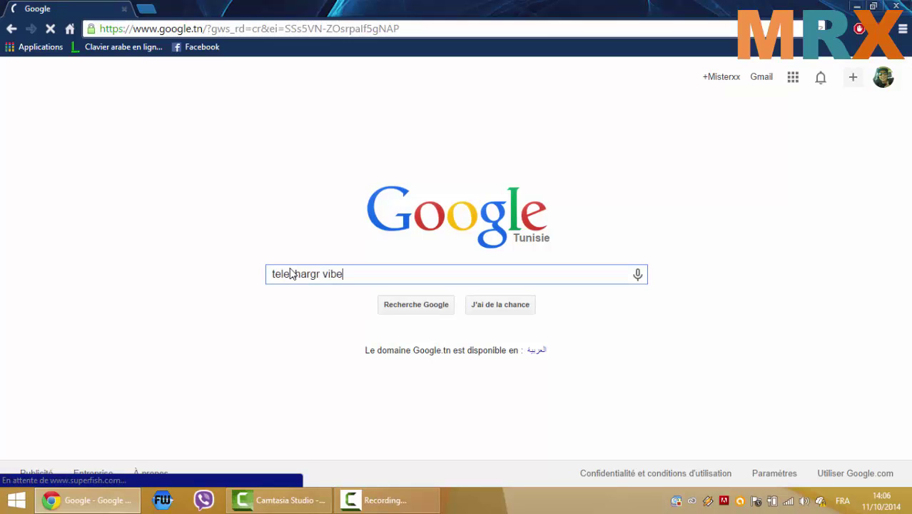
{"action": "type", "text": "r sur pc"}
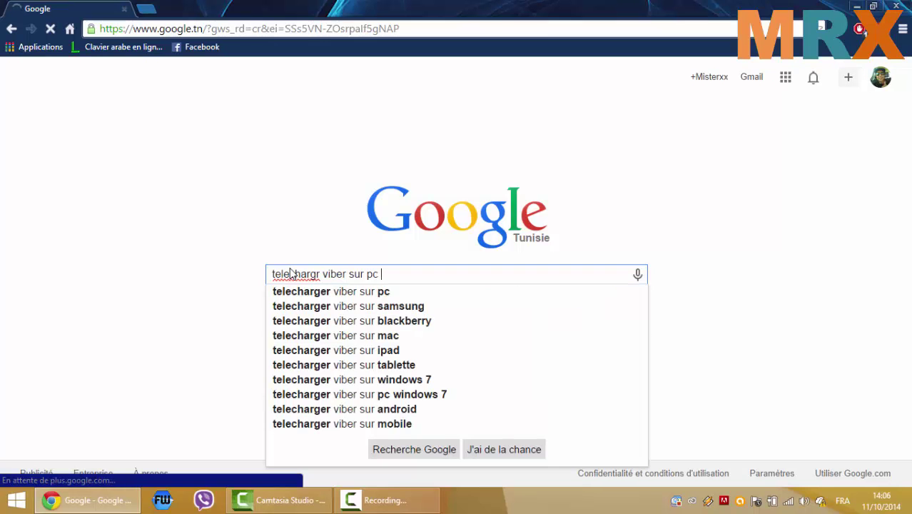
{"action": "key", "text": "Down"}
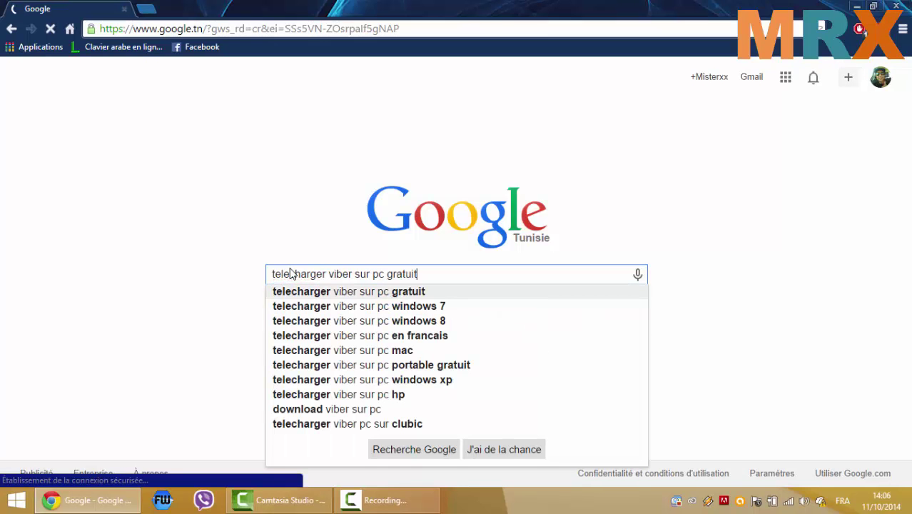
{"action": "key", "text": "Return"}
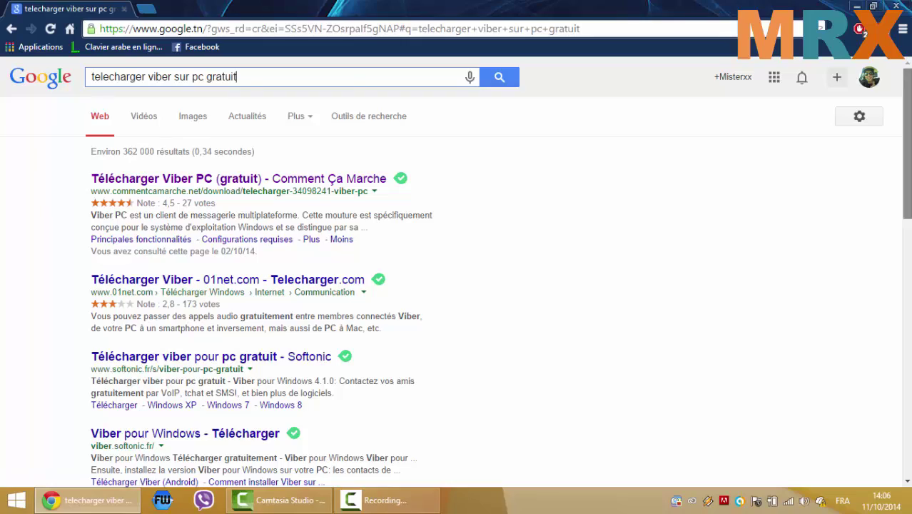
- Open the 'Télécharger Viber PC (gratuit) - Comment Ça Marche' result
{"action": "scroll", "coordinate": [203, 158], "scroll_direction": "down", "scroll_amount": 7}
{"action": "scroll", "coordinate": [457, 282], "scroll_direction": "down", "scroll_amount": 4}
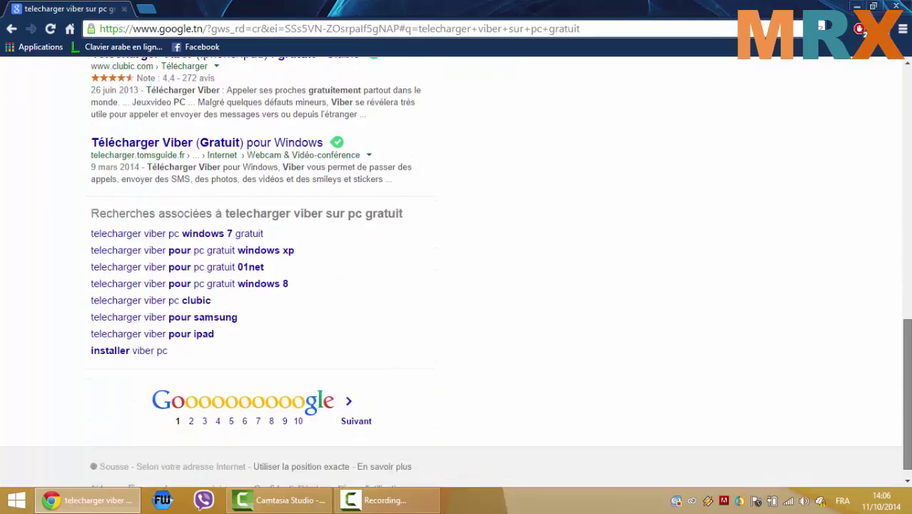
{"action": "scroll", "coordinate": [652, 186], "scroll_direction": "up", "scroll_amount": 12}
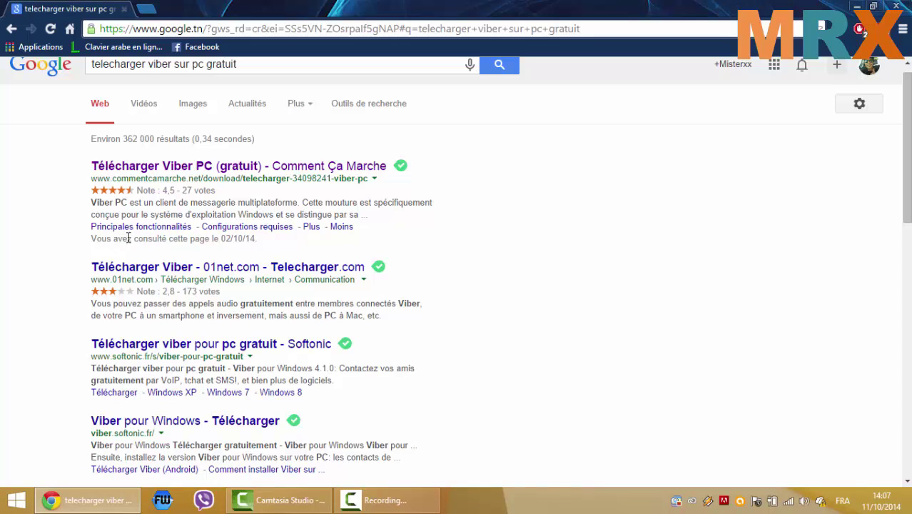
{"action": "left_click", "coordinate": [215, 167]}
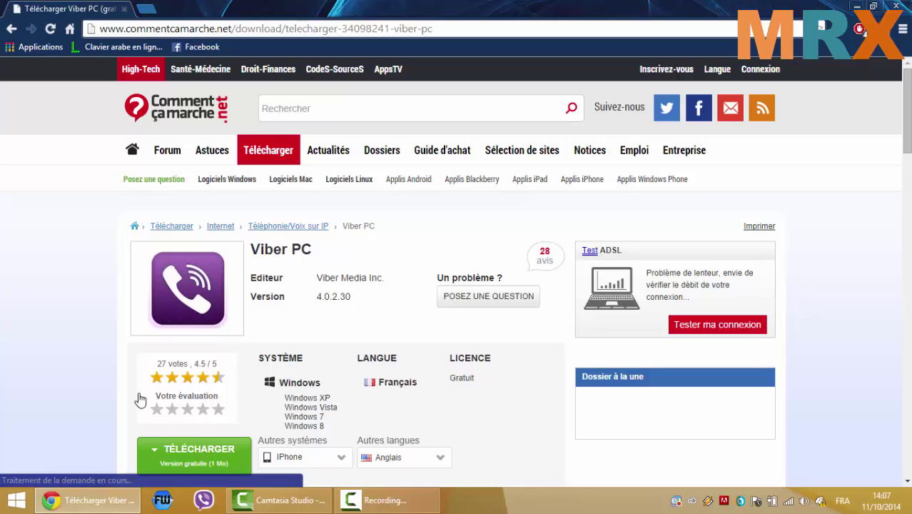
- Start the Viber PC download with TÉLÉCHARGER and close the ad popup
{"action": "left_click", "coordinate": [199, 458]}
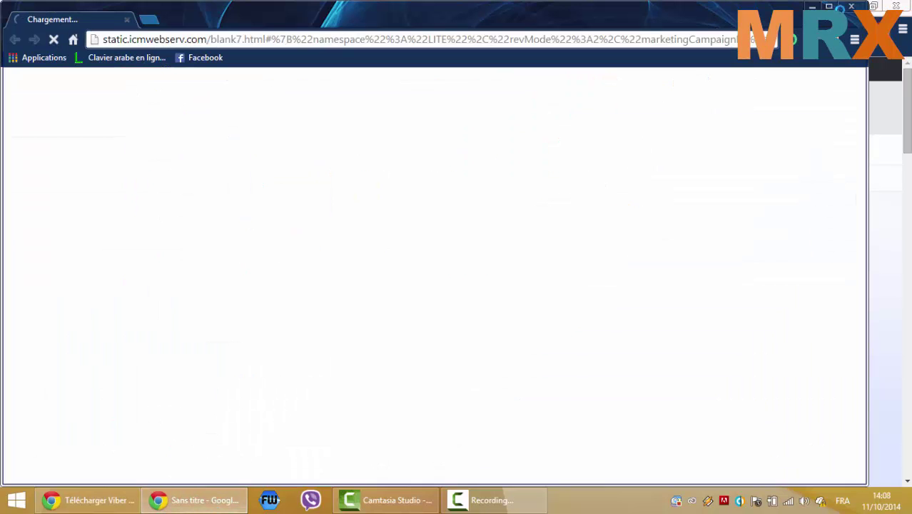
{"action": "left_click", "coordinate": [851, 7]}
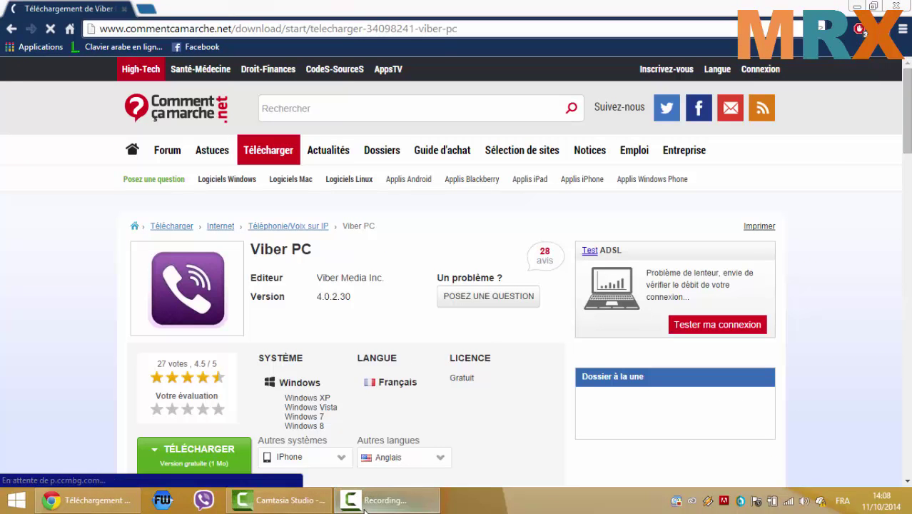
{"action": "left_click", "coordinate": [386, 499]}
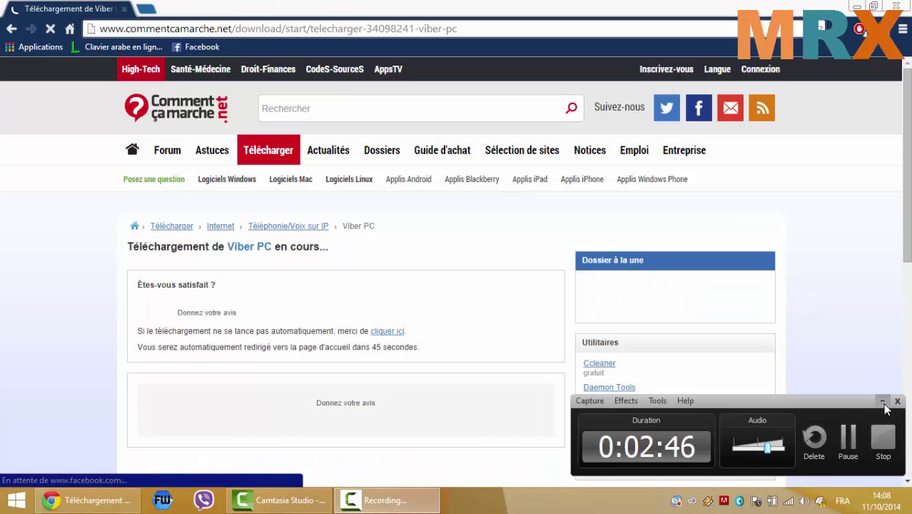
{"action": "left_click", "coordinate": [882, 400]}
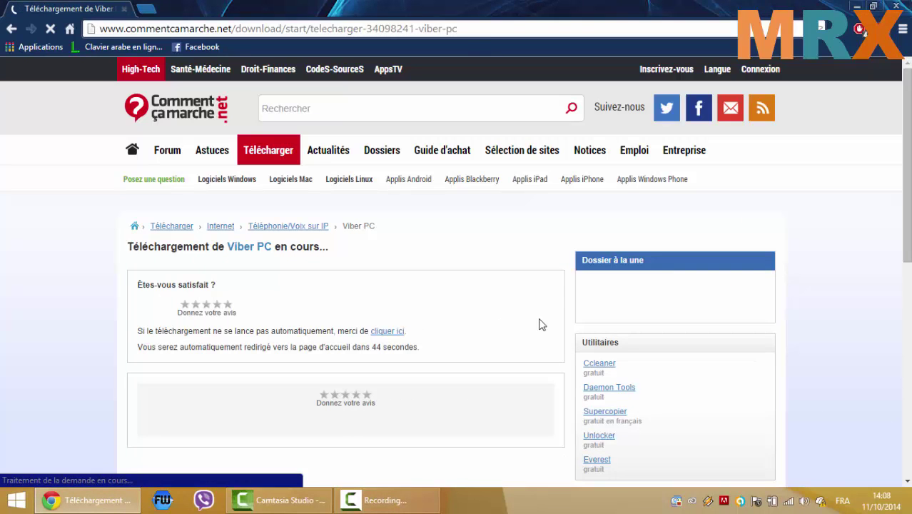
- Return to the download page while ViberSetup (2).exe downloads in Chrome
{"action": "left_click", "coordinate": [859, 6]}
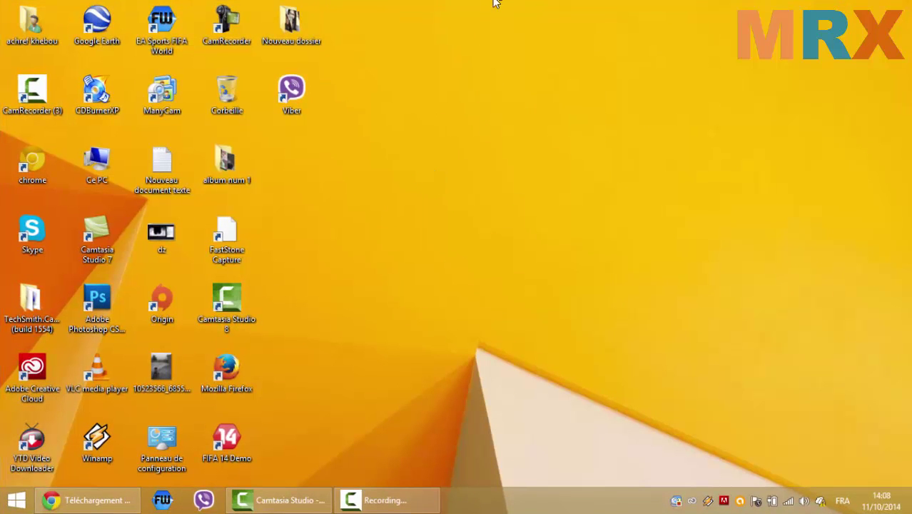
{"action": "left_click_drag", "start_coordinate": [494, 1], "coordinate": [452, 7]}
{"action": "left_click", "coordinate": [418, 501]}
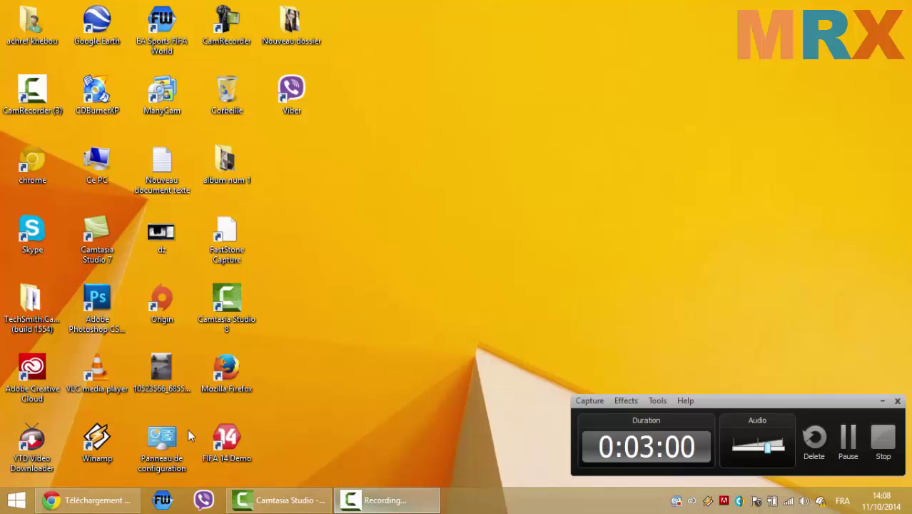
{"action": "left_click", "coordinate": [85, 500]}
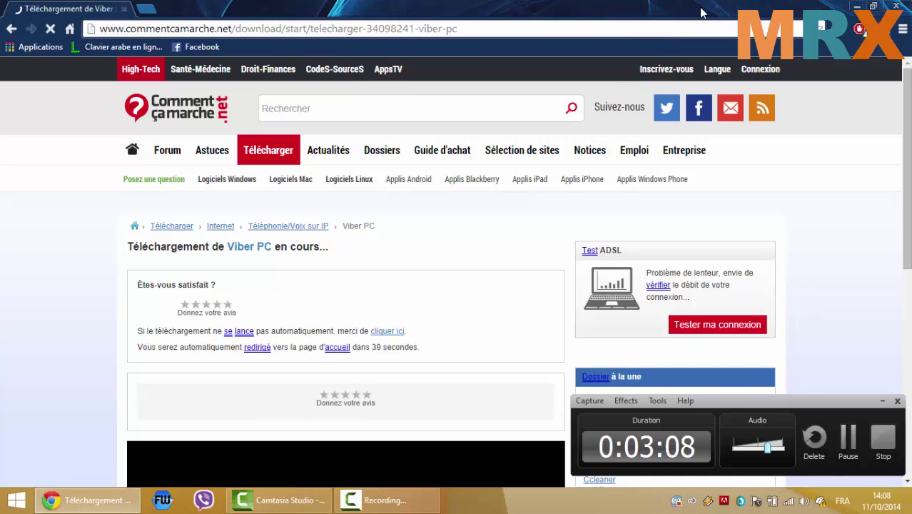
{"action": "left_click", "coordinate": [857, 6]}
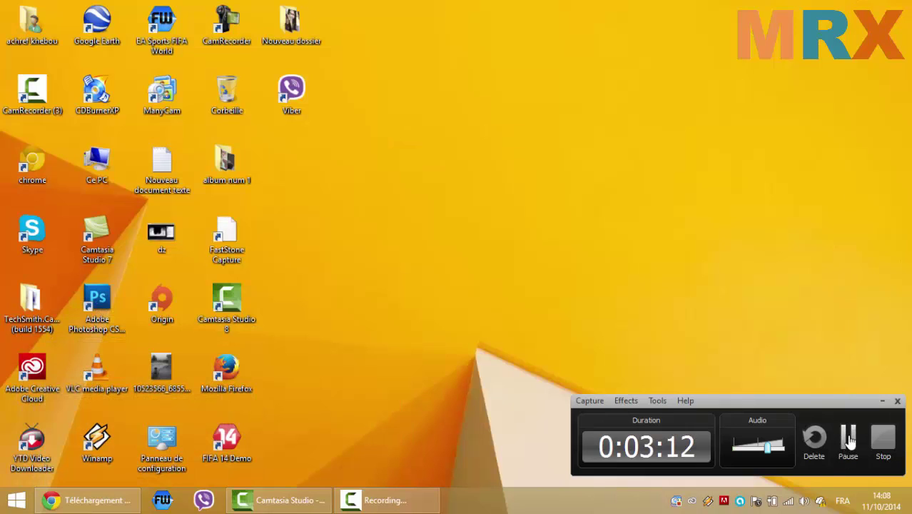
{"action": "key", "text": "alt+Tab"}
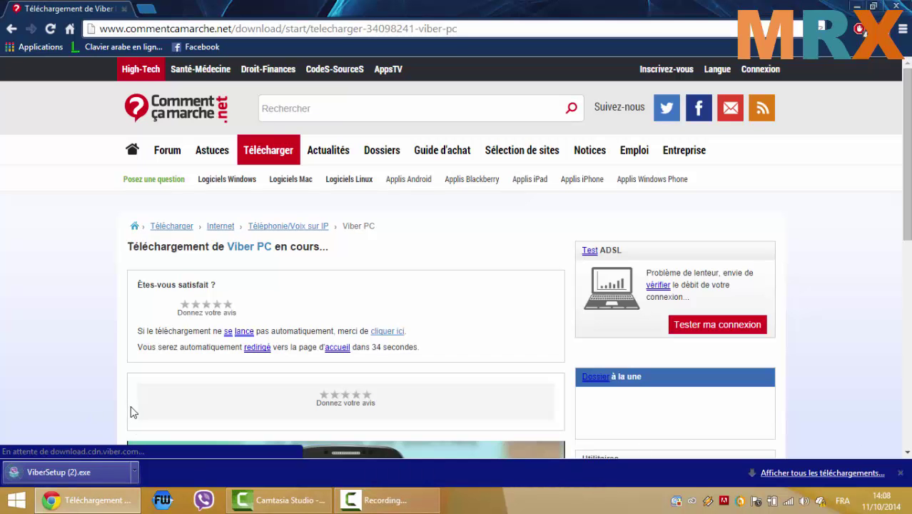
- Run ViberSetup.exe from Chrome's download bar and bring up the Viber Installation welcome window
{"action": "left_click", "coordinate": [69, 464]}
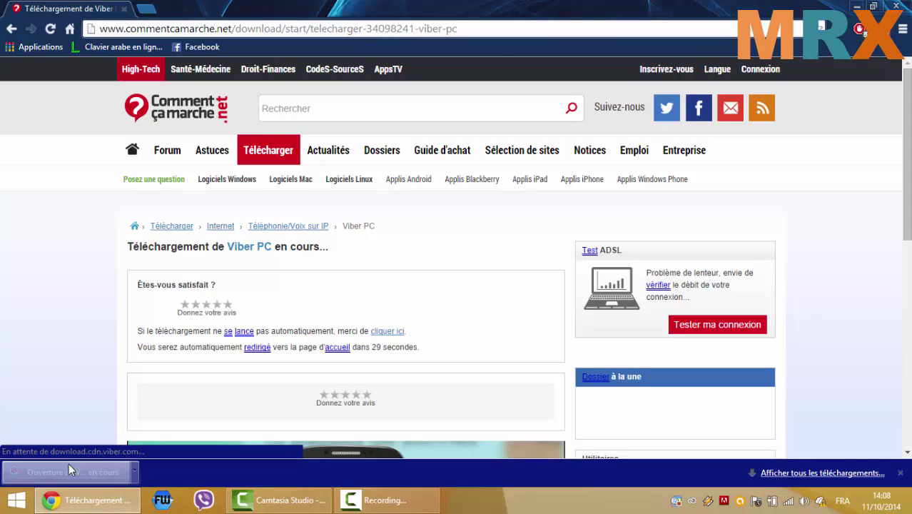
{"action": "left_click", "coordinate": [857, 5]}
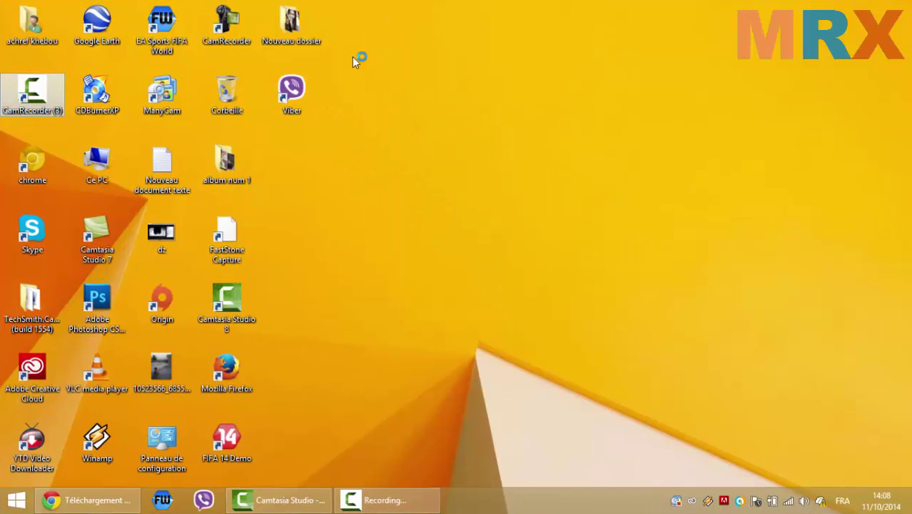
{"action": "left_click_drag", "start_coordinate": [383, 55], "coordinate": [203, 207]}
{"action": "left_click_drag", "start_coordinate": [223, 301], "coordinate": [247, 325]}
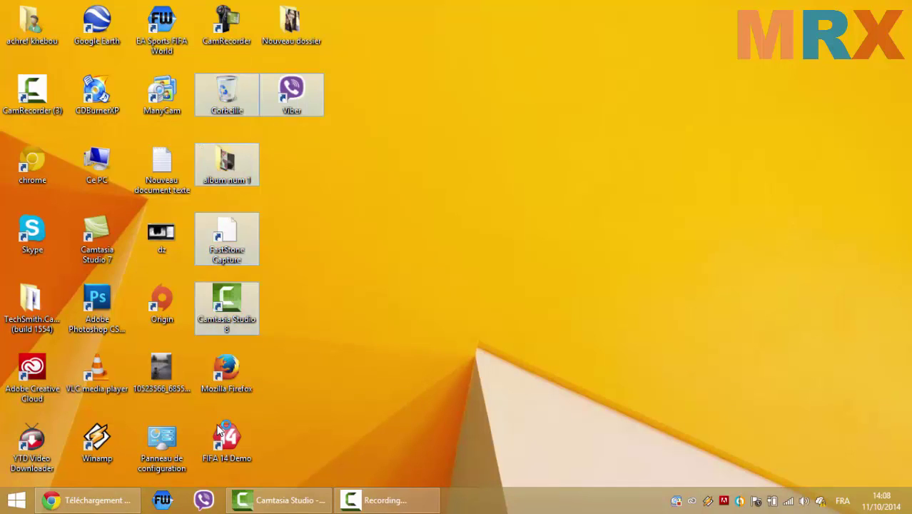
{"action": "left_click", "coordinate": [505, 270]}
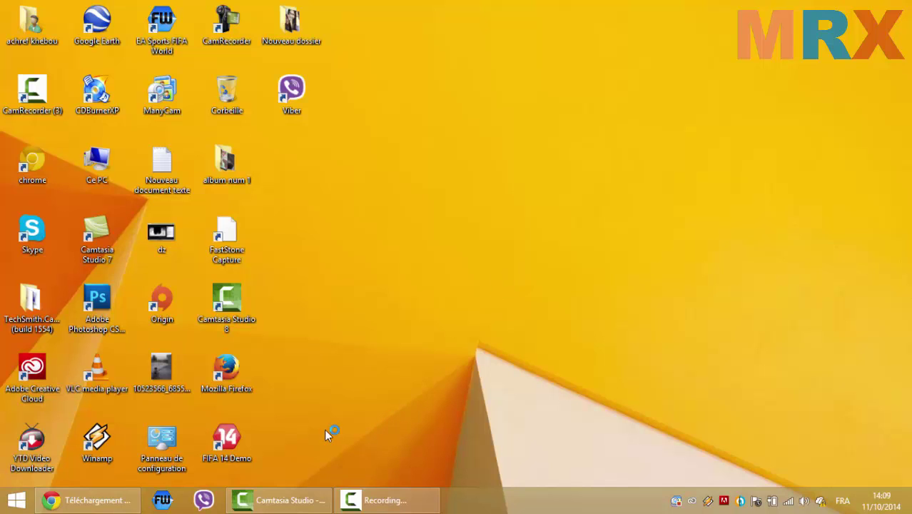
{"action": "left_click", "coordinate": [403, 503]}
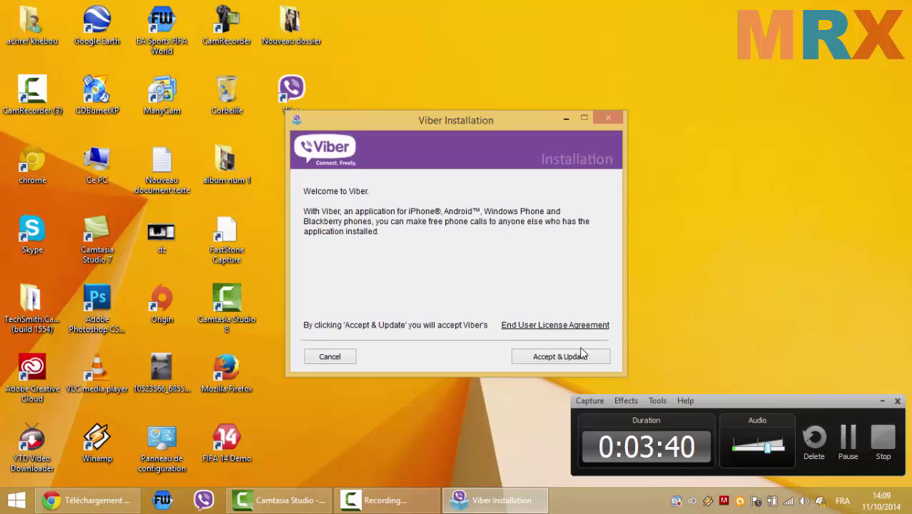
- Accept the licence agreement to start installing, then move and minimize the installer window
{"action": "left_click", "coordinate": [582, 356]}
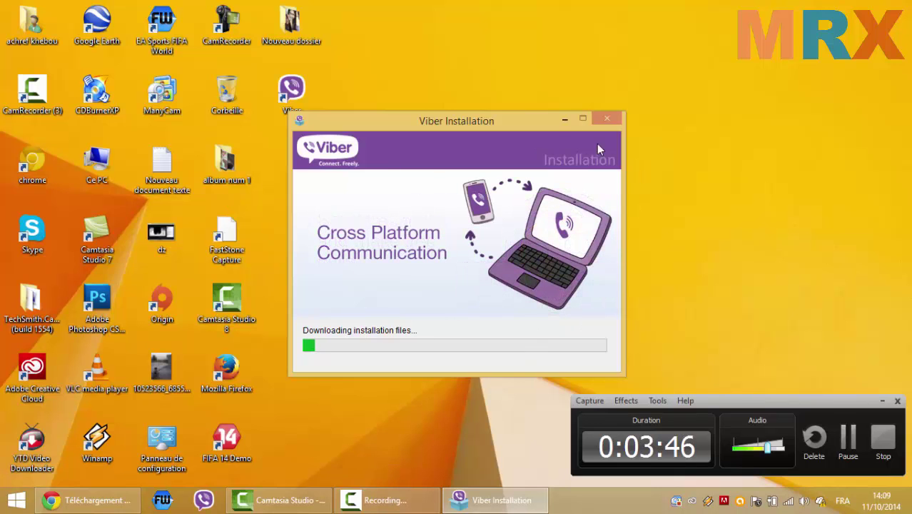
{"action": "mouse_move", "coordinate": [386, 500]}
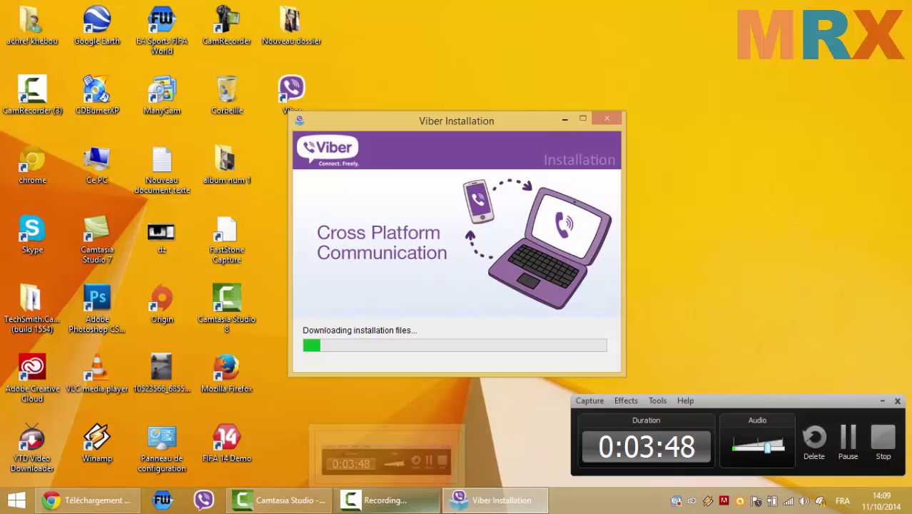
{"action": "mouse_move", "coordinate": [495, 499]}
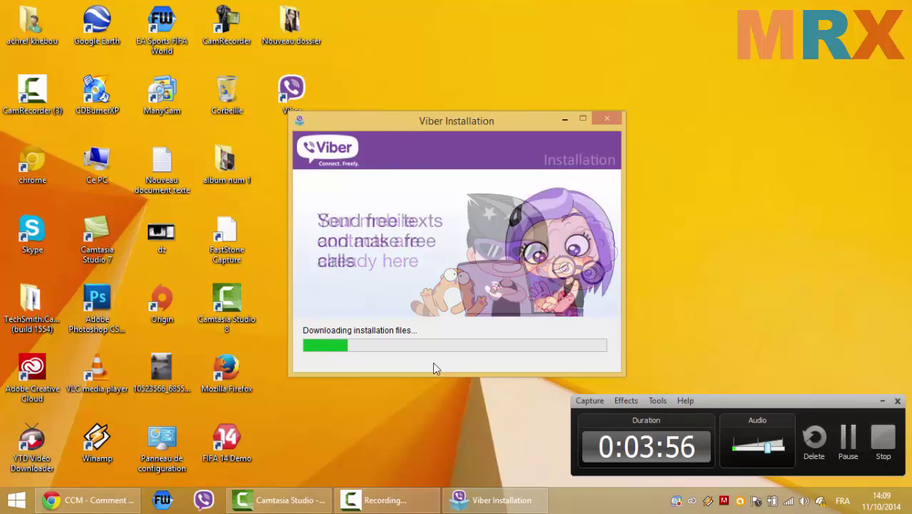
{"action": "left_click_drag", "start_coordinate": [397, 121], "coordinate": [366, 130]}
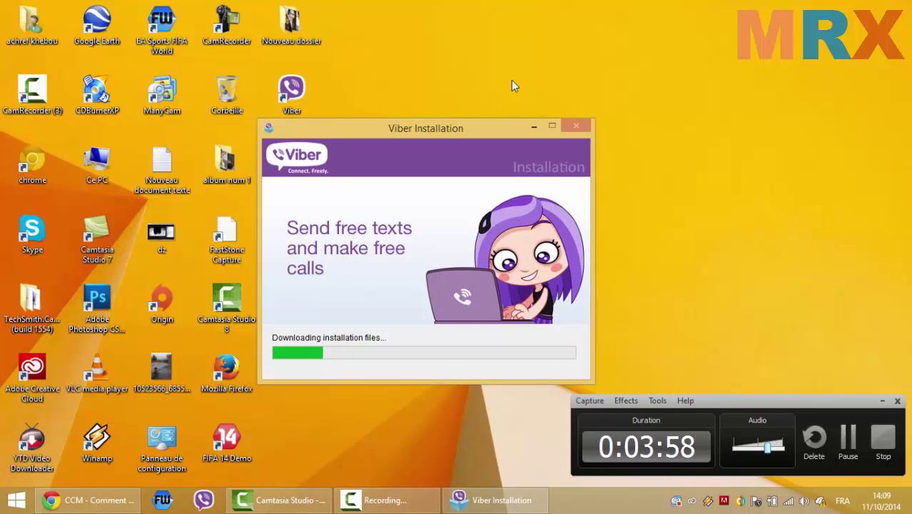
{"action": "left_click", "coordinate": [532, 126]}
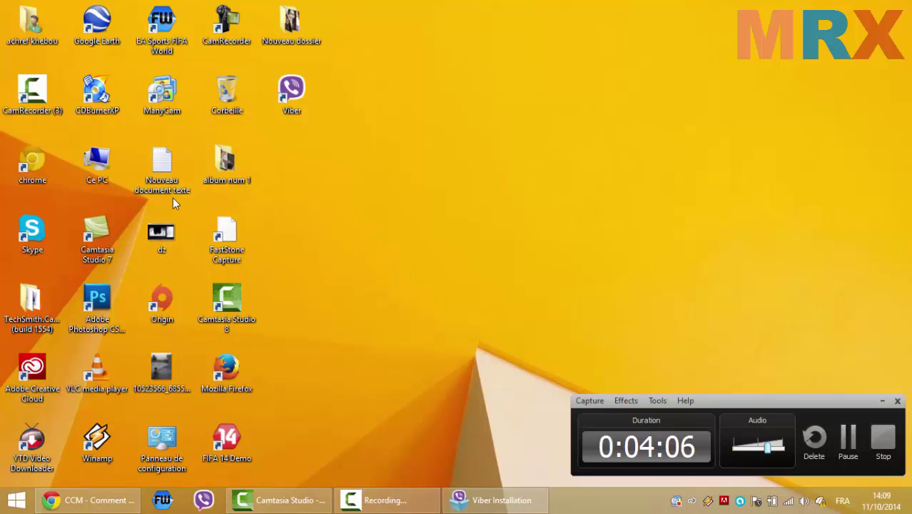
- Replace the Comment Ça Marche tab with a Facebook tab and minimize Chrome
{"action": "left_click", "coordinate": [32, 164]}
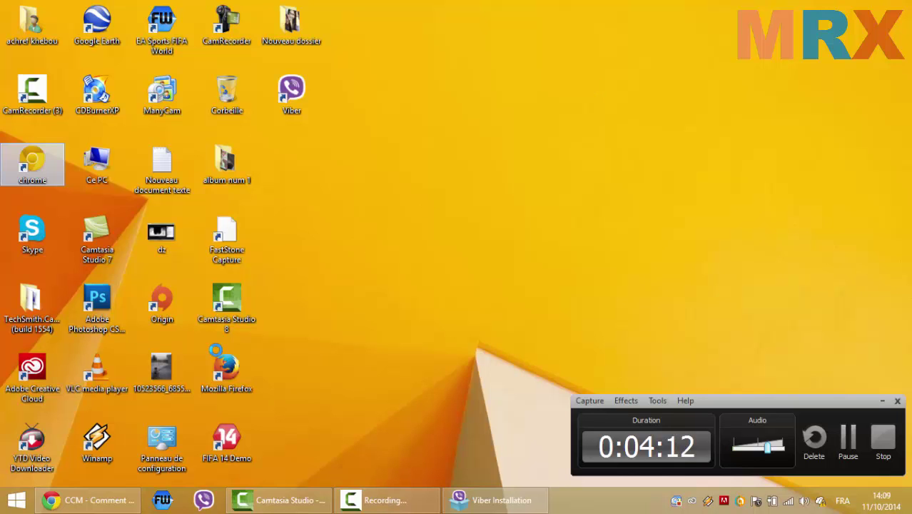
{"action": "left_click", "coordinate": [85, 500]}
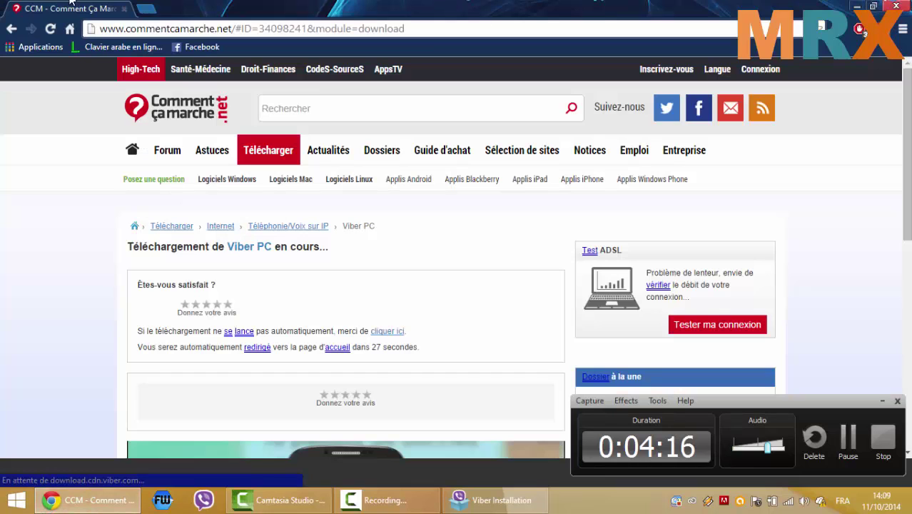
{"action": "left_click", "coordinate": [150, 11]}
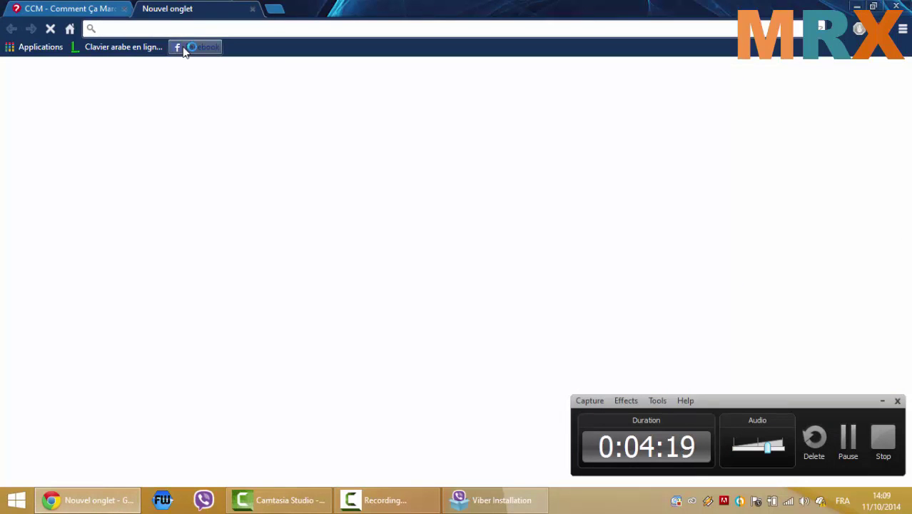
{"action": "left_click", "coordinate": [186, 47]}
{"action": "left_click", "coordinate": [125, 9]}
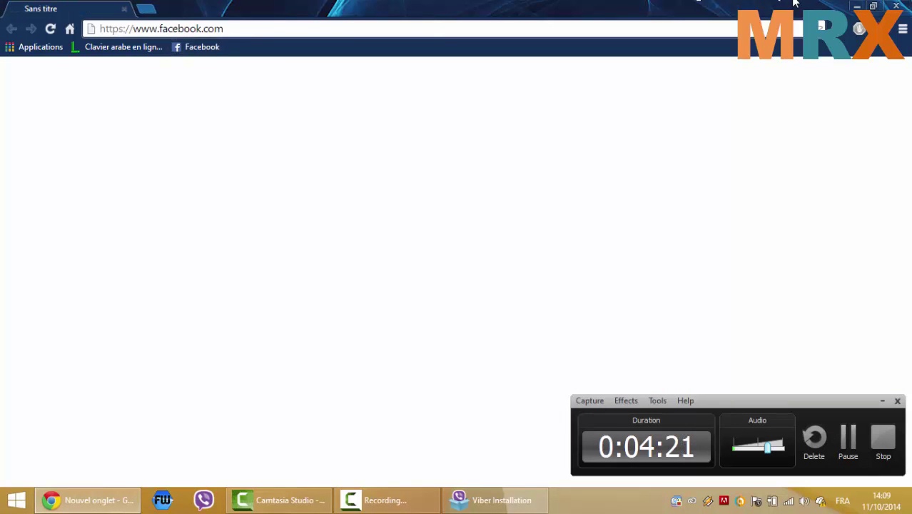
{"action": "left_click", "coordinate": [863, 5]}
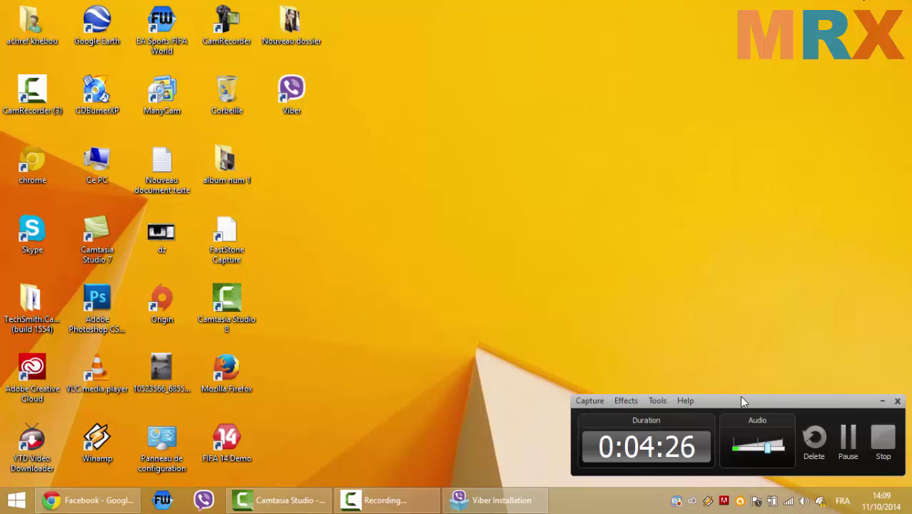
- Restore the Viber Installation window, then minimize it until Bienvenue dans Viber appears
{"action": "left_click_drag", "start_coordinate": [740, 397], "coordinate": [578, 90]}
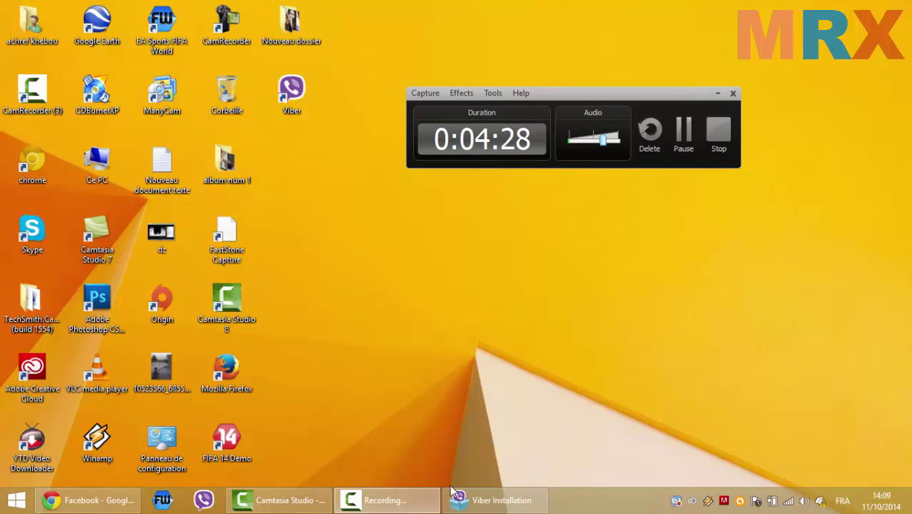
{"action": "left_click", "coordinate": [477, 498]}
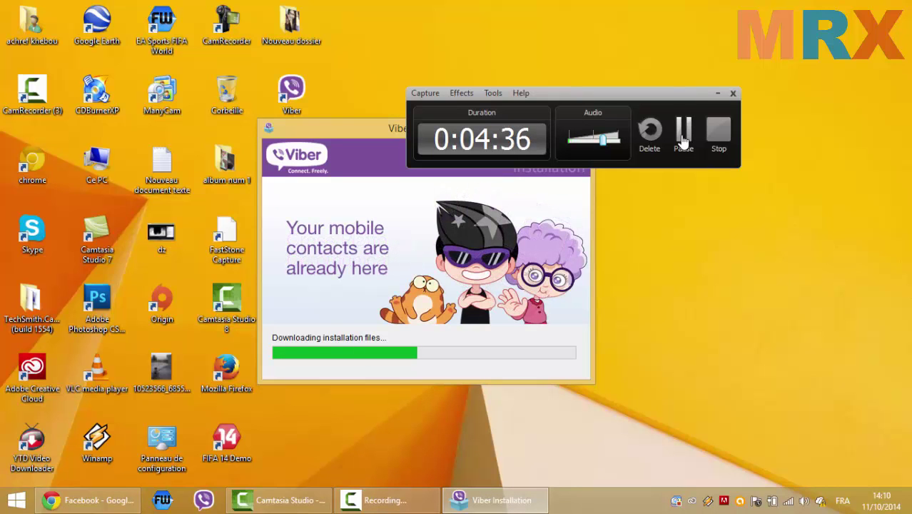
{"action": "left_click", "coordinate": [683, 141]}
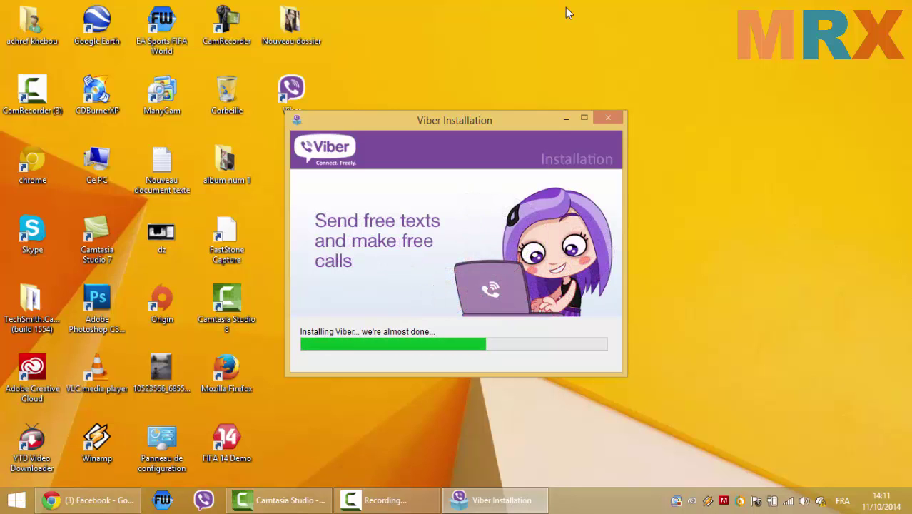
{"action": "left_click", "coordinate": [566, 119]}
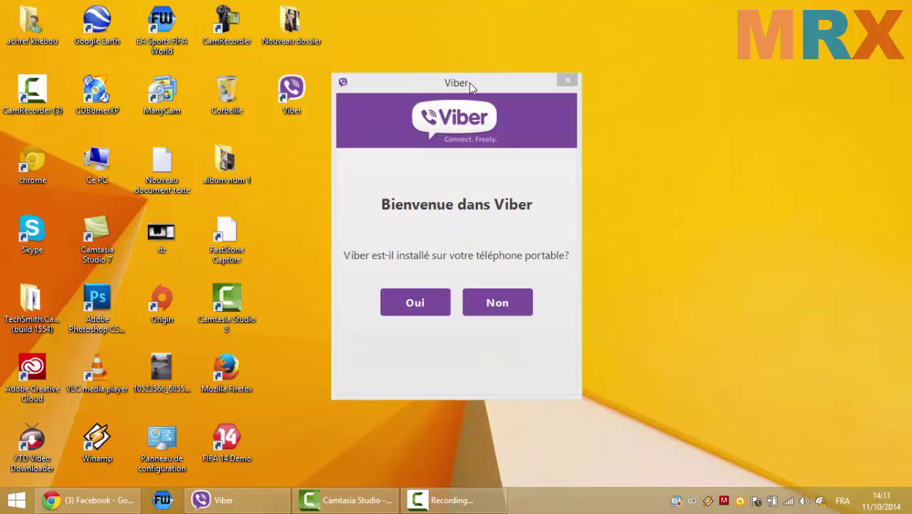
- Move the welcome dialog near the top and answer Oui, Viber is on the phone
{"action": "left_click_drag", "start_coordinate": [469, 83], "coordinate": [487, 230]}
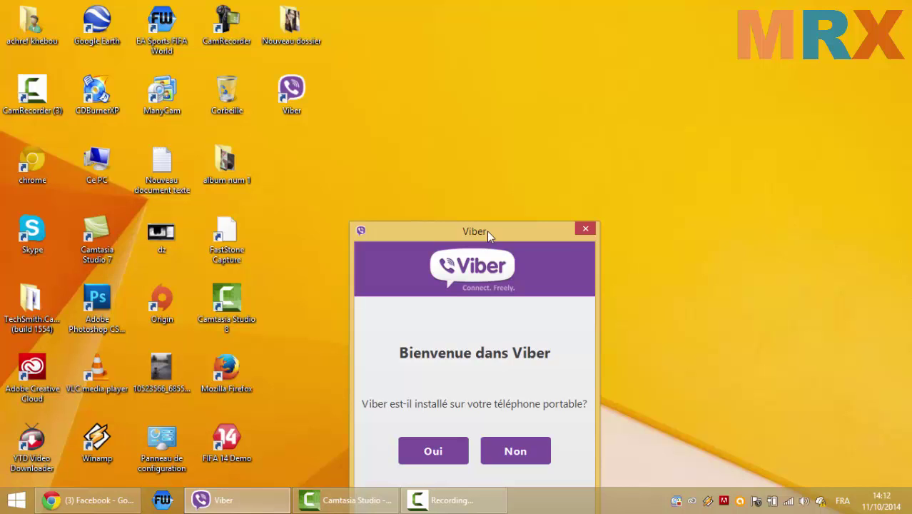
{"action": "left_click_drag", "start_coordinate": [487, 229], "coordinate": [475, 44]}
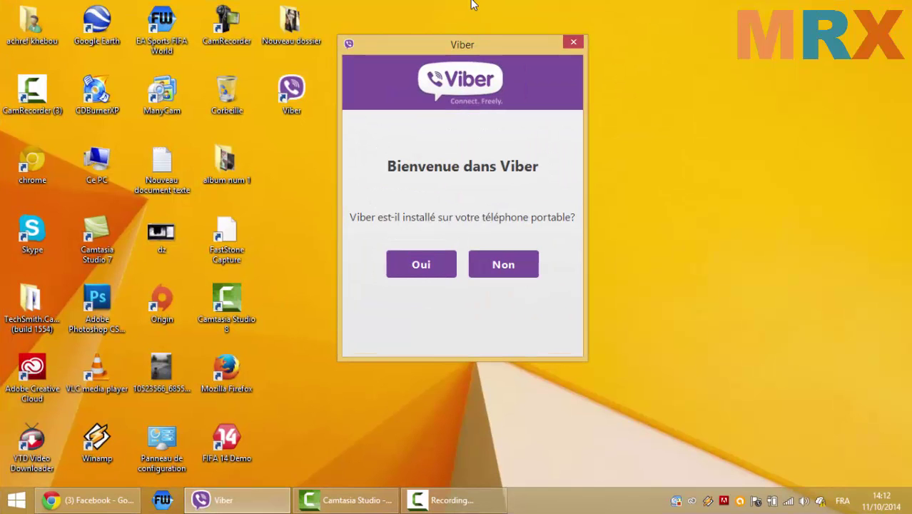
{"action": "left_click", "coordinate": [883, 502]}
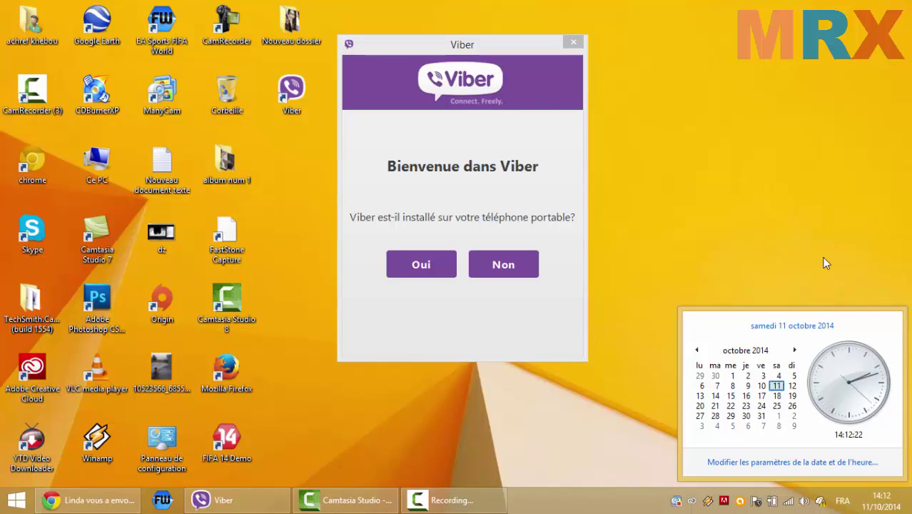
{"action": "left_click", "coordinate": [670, 157]}
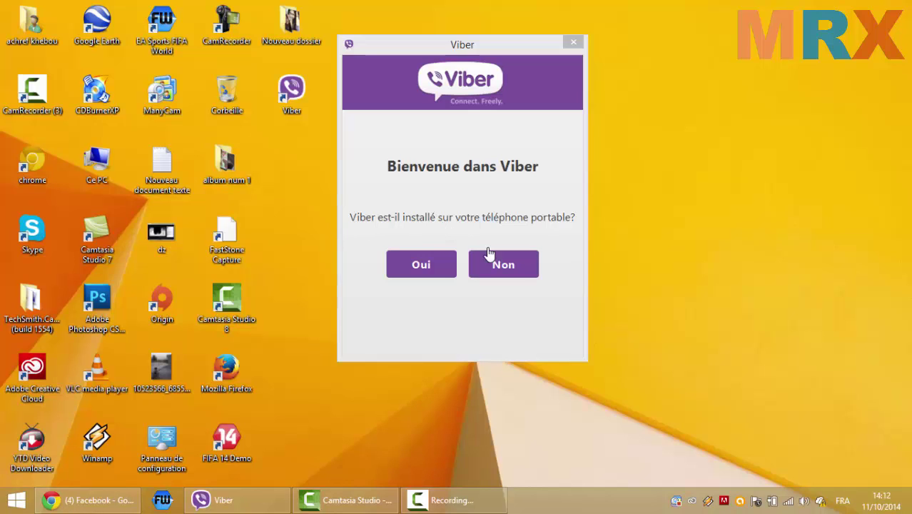
{"action": "left_click", "coordinate": [425, 263]}
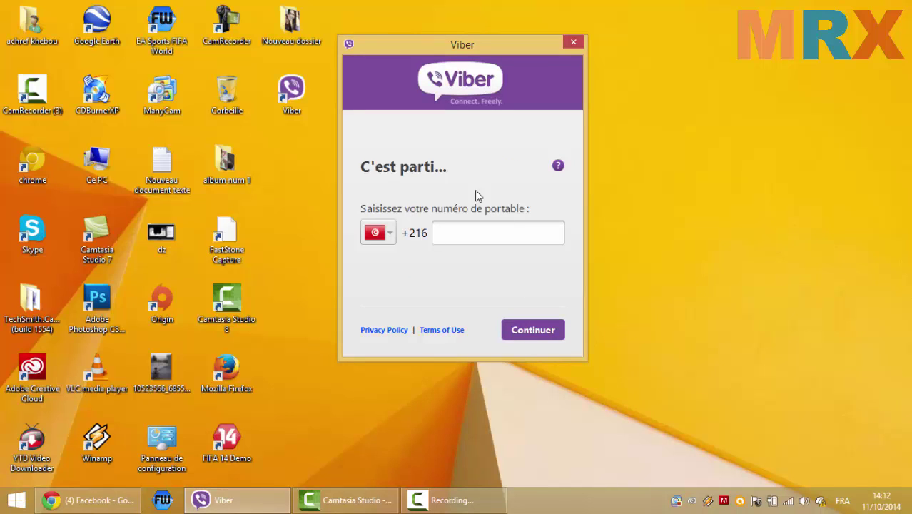
- Enter the mobile number after +216, submit with Continuer, and return via Précédent
{"action": "left_click", "coordinate": [517, 340]}
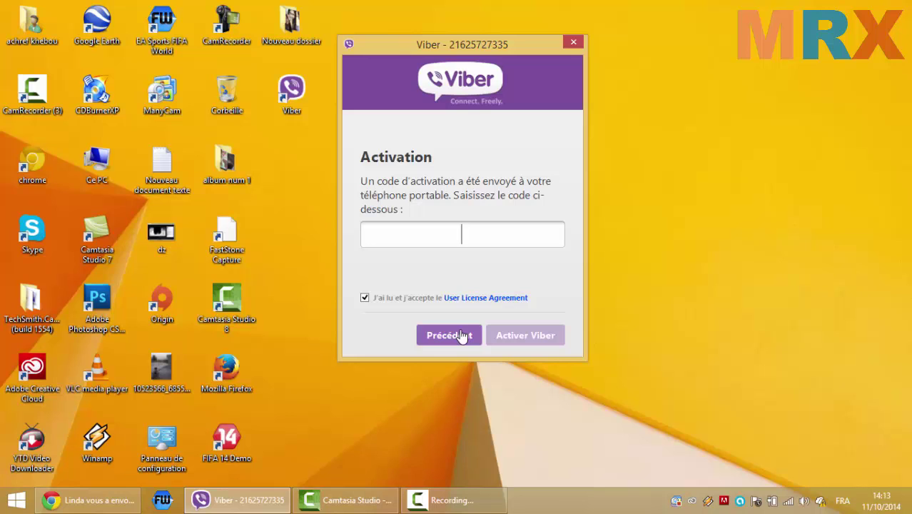
{"action": "left_click", "coordinate": [449, 335]}
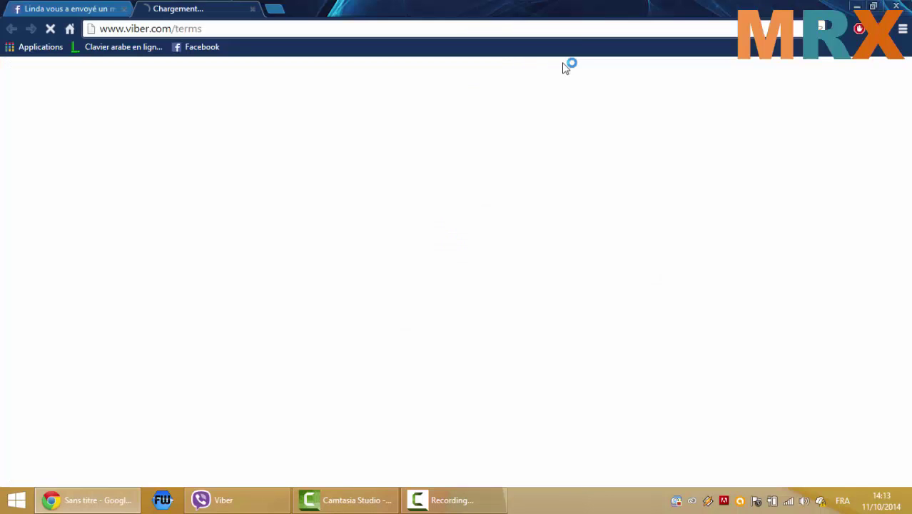
{"action": "left_click", "coordinate": [252, 8]}
{"action": "left_click", "coordinate": [857, 6]}
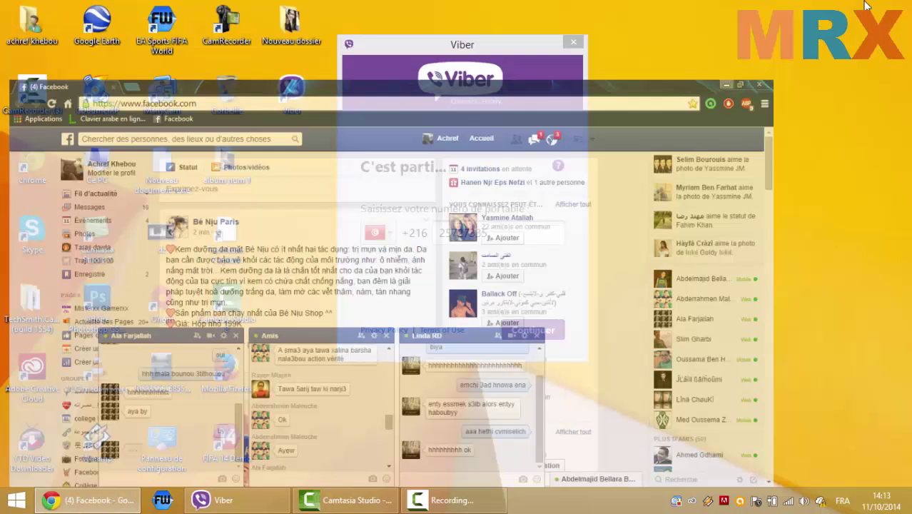
- Relaunch Viber from the desktop, answer Non, and choose Blackberry as the mobile system
{"action": "left_click", "coordinate": [574, 45]}
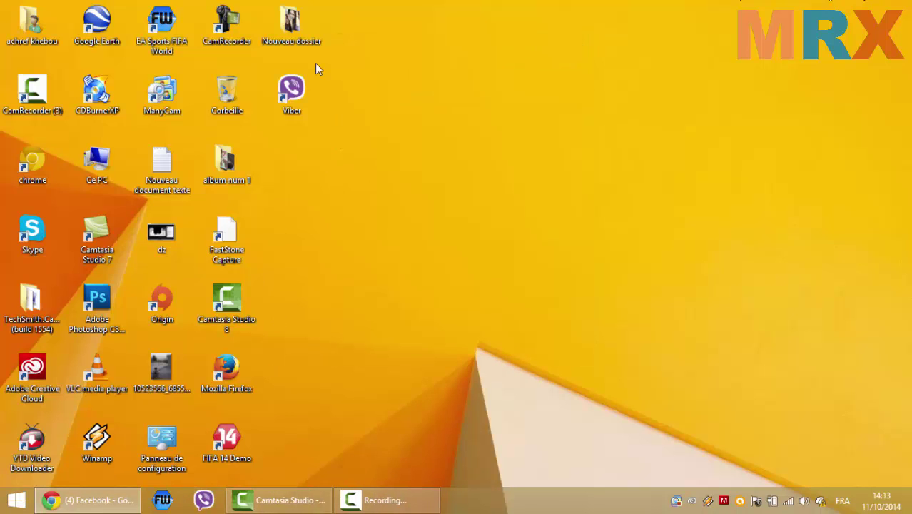
{"action": "double_click", "coordinate": [303, 95]}
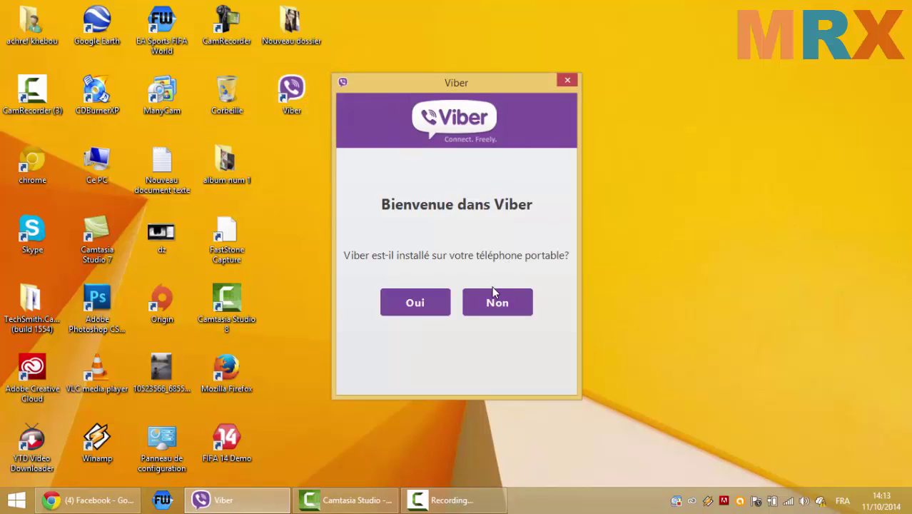
{"action": "left_click", "coordinate": [494, 298]}
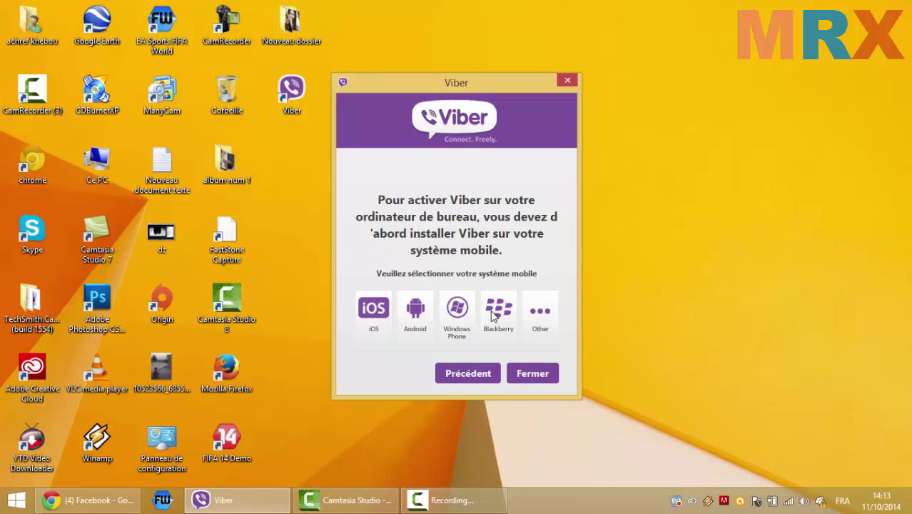
{"action": "left_click", "coordinate": [493, 314]}
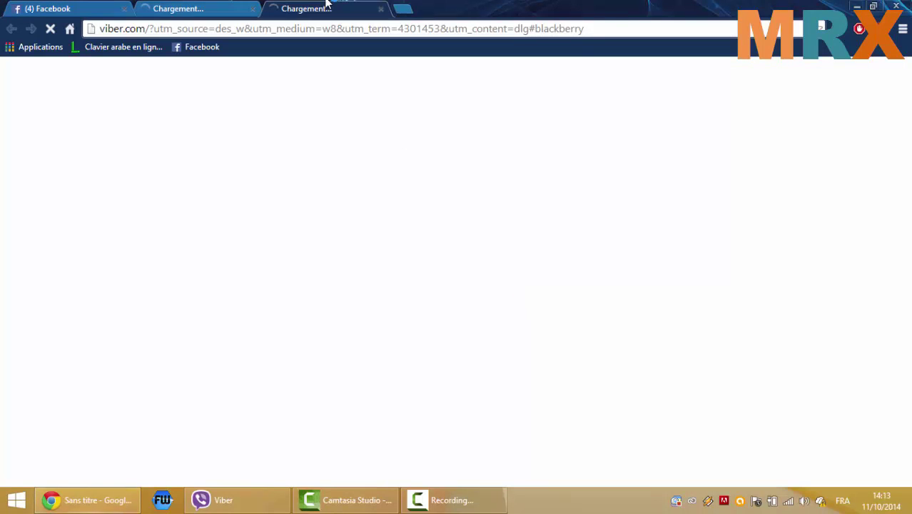
- Close the extra Chrome tab, minimize Chrome, and close the Viber setup dialog
{"action": "left_click", "coordinate": [253, 8]}
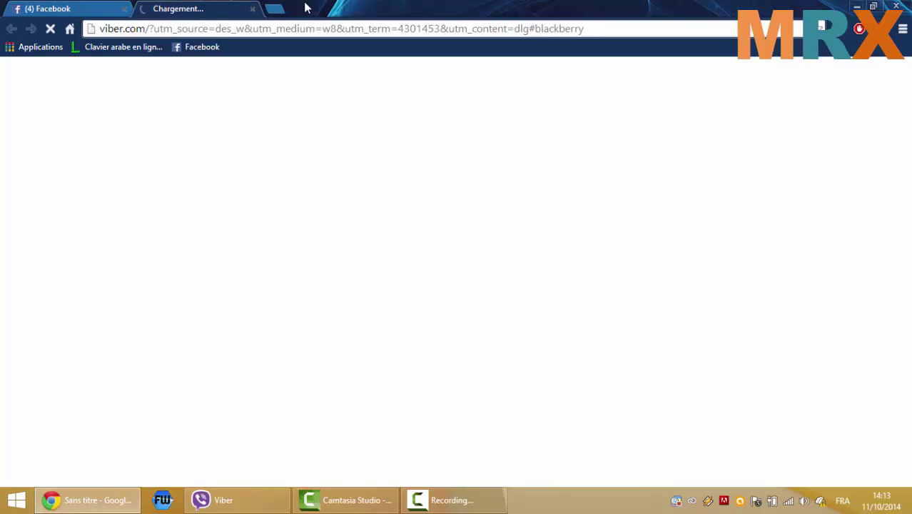
{"action": "left_click", "coordinate": [857, 6]}
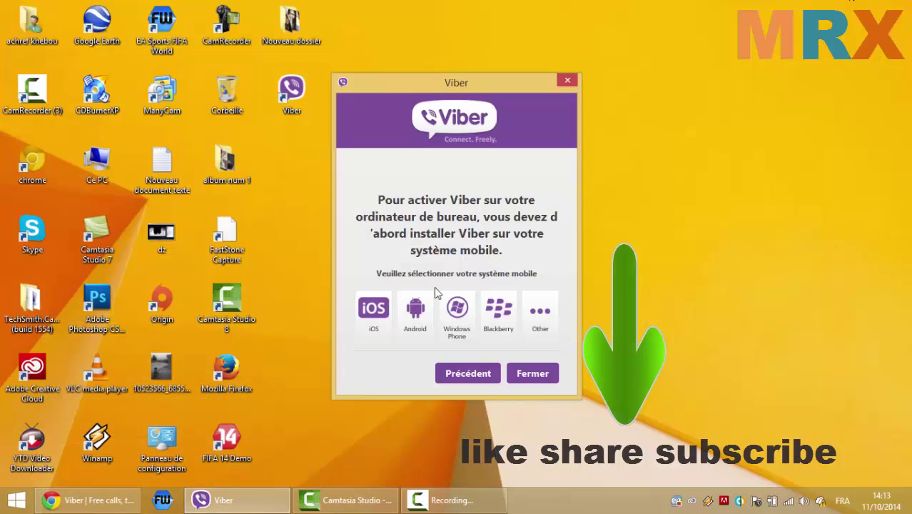
{"action": "left_click", "coordinate": [468, 374]}
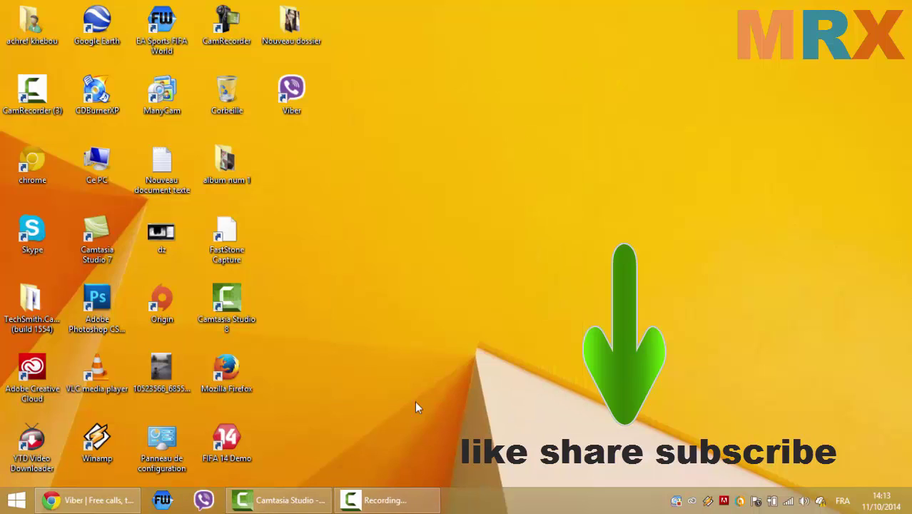
{"action": "left_click", "coordinate": [388, 500]}
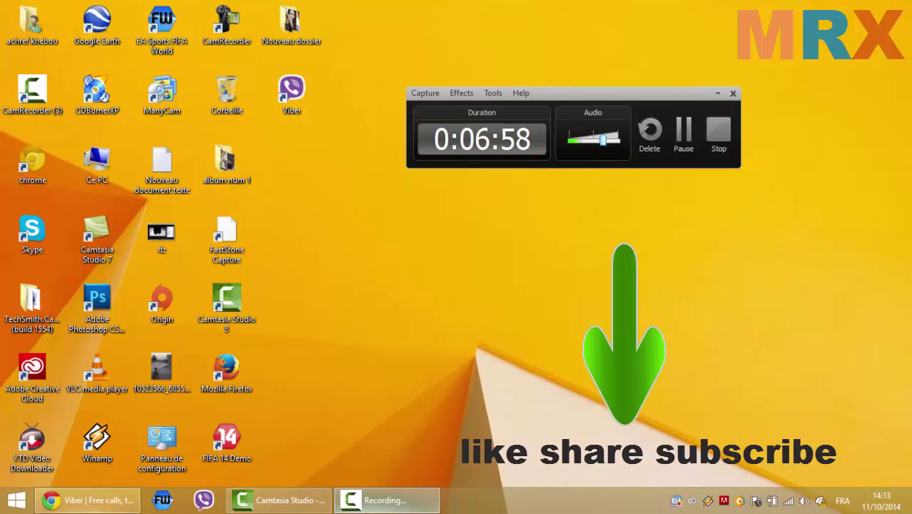